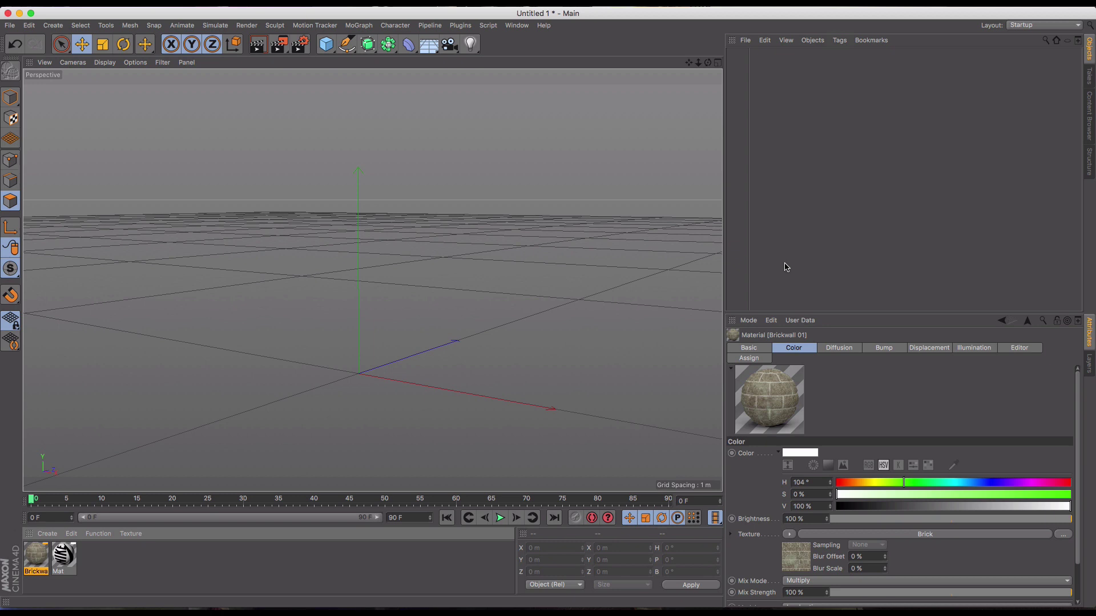
# Create a cube, make it editable and switch to polygon mode
pyautogui.click(325, 44)
pyautogui.click(10, 70)
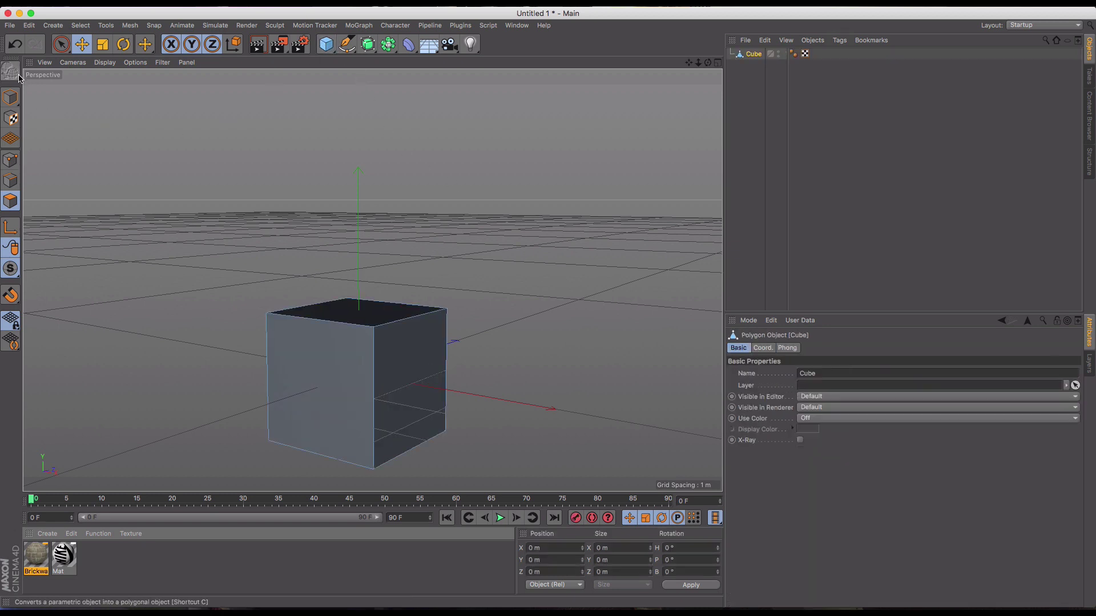
pyautogui.click(12, 202)
pyautogui.keyDown('alt'); pyautogui.moveTo(350, 404); pyautogui.dragTo(371, 335, button='middle'); pyautogui.keyUp('alt')
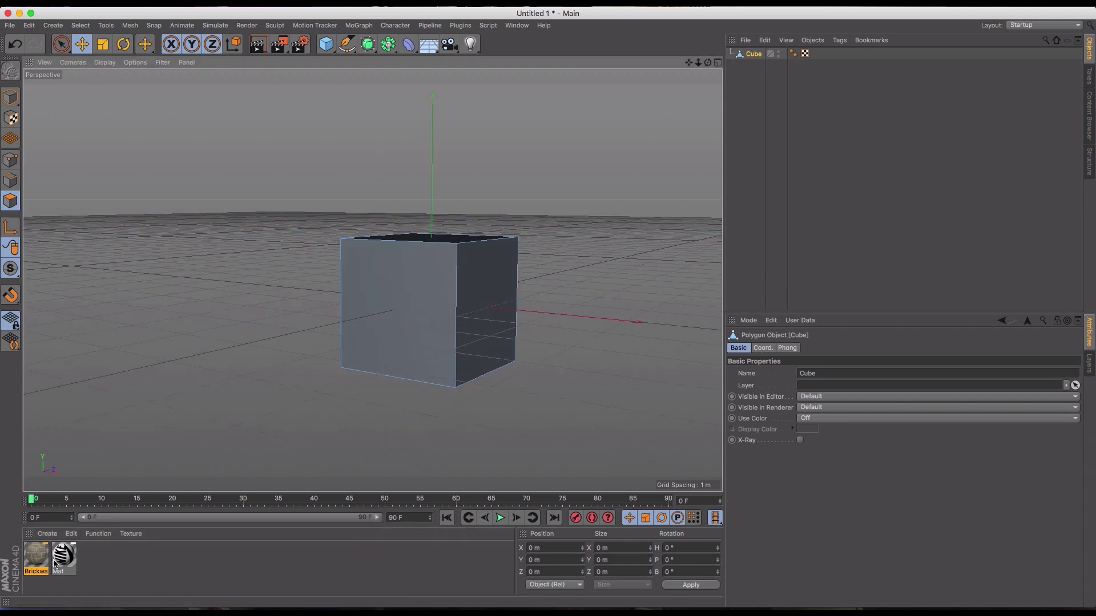
# Deselect the brick material and select the cube's front polygon
pyautogui.click(47, 534)
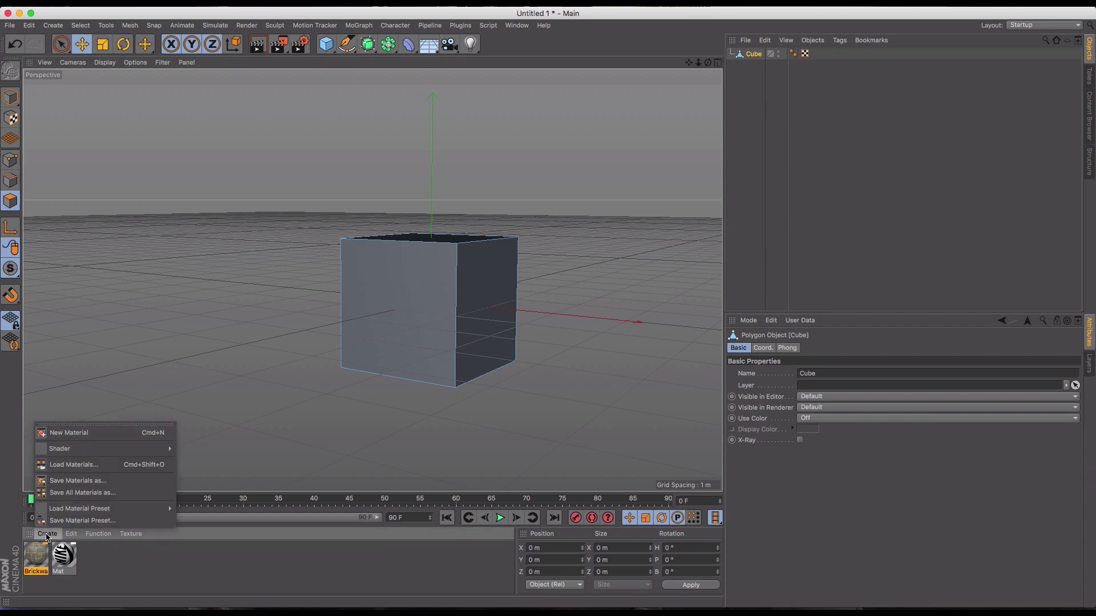
pyautogui.click(120, 551)
pyautogui.click(134, 562)
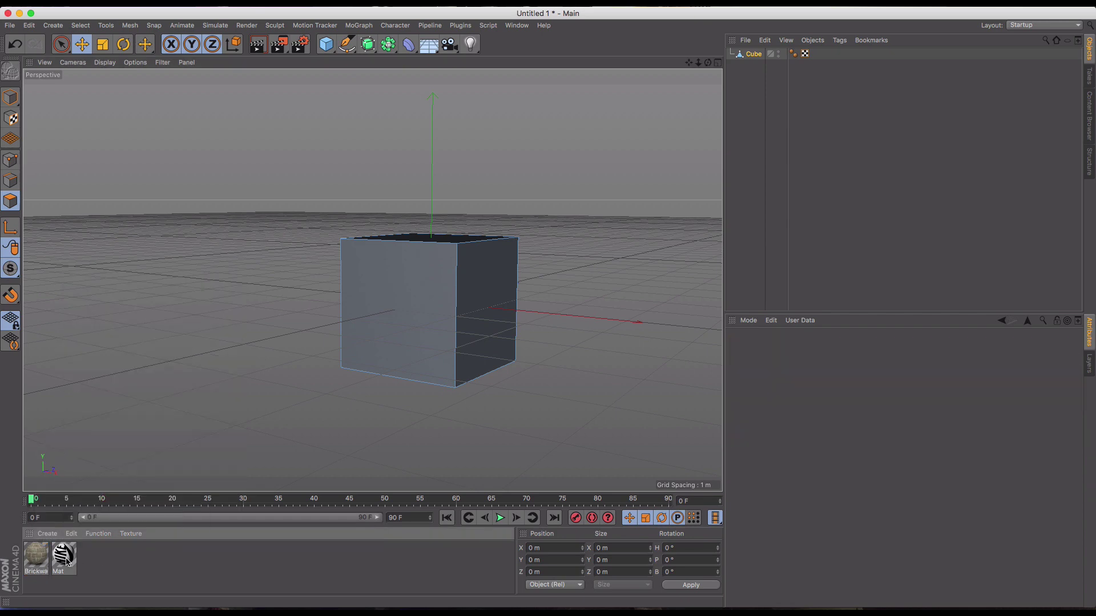
pyautogui.click(384, 266)
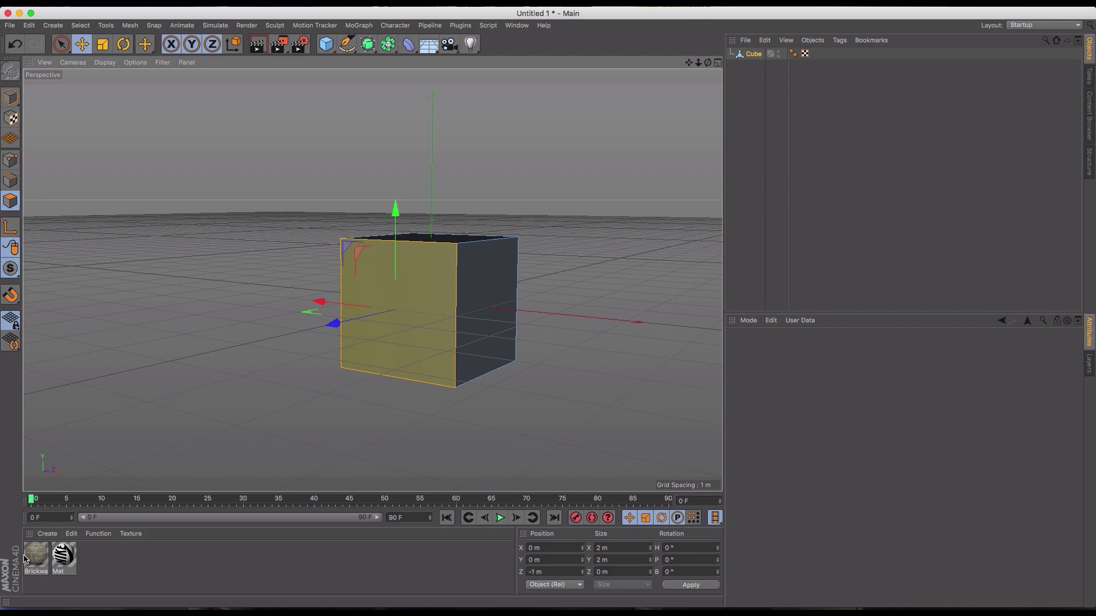
# Browse the Prime material presets down to the Bricks category, loading none of them
pyautogui.click(48, 533)
pyautogui.moveTo(92, 509)
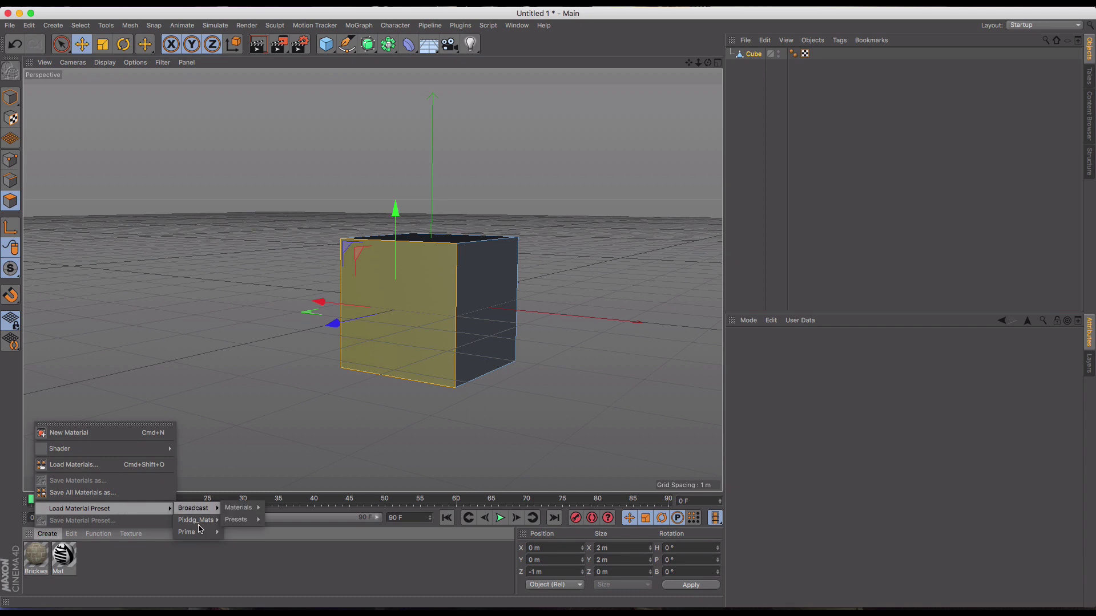
pyautogui.moveTo(192, 532)
pyautogui.moveTo(234, 535)
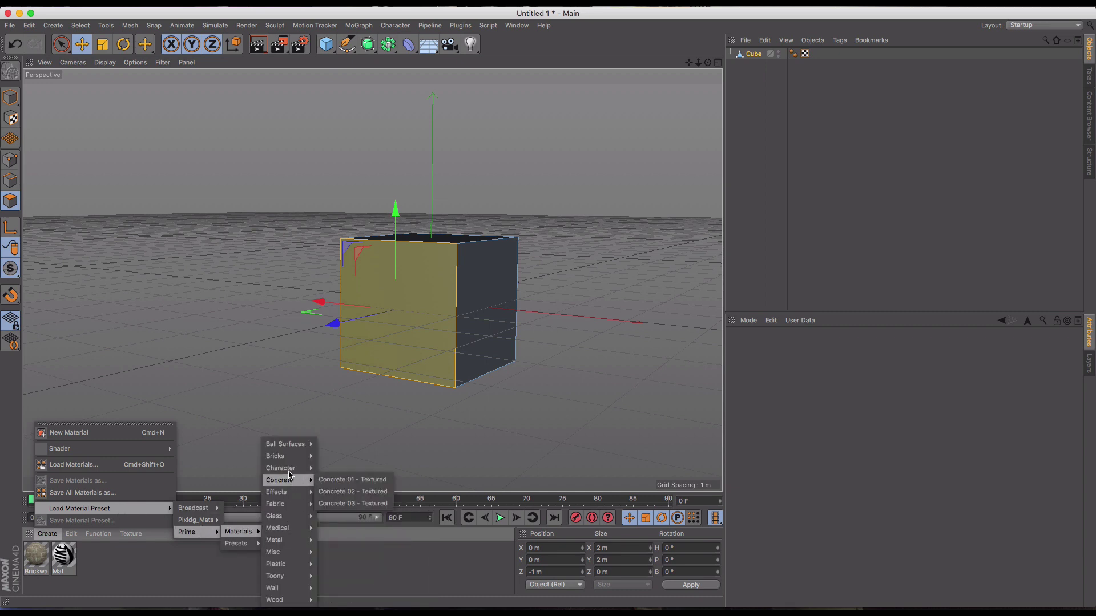
pyautogui.moveTo(283, 456)
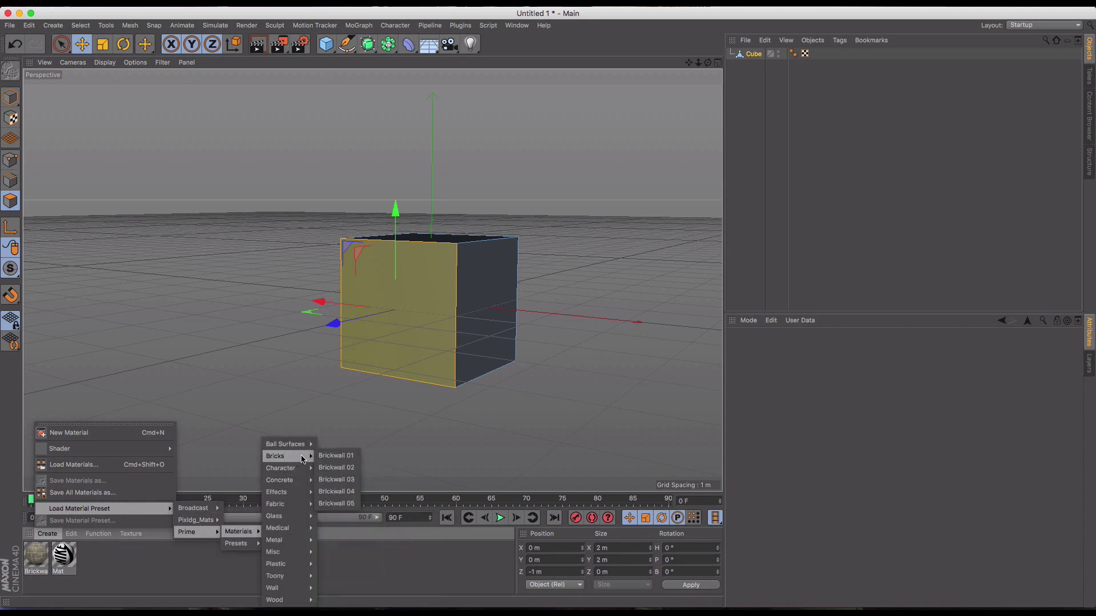
pyautogui.click(187, 566)
# Apply the Brickwall 01 material to the selected front polygon, render the view and clear the polygon selection
pyautogui.moveTo(33, 552); pyautogui.dragTo(430, 299)
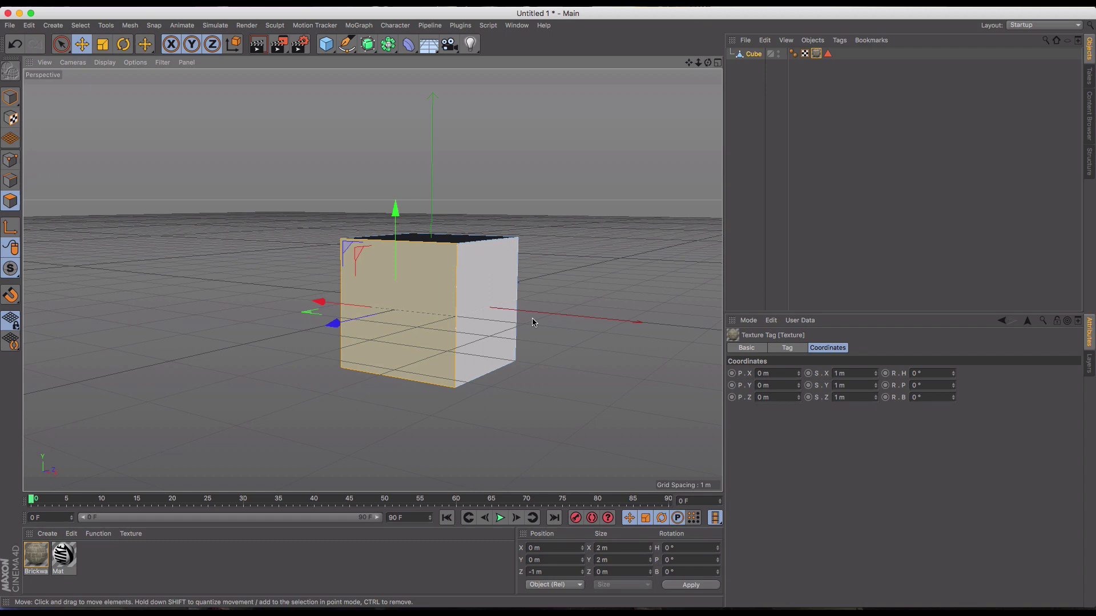
pyautogui.click(257, 44)
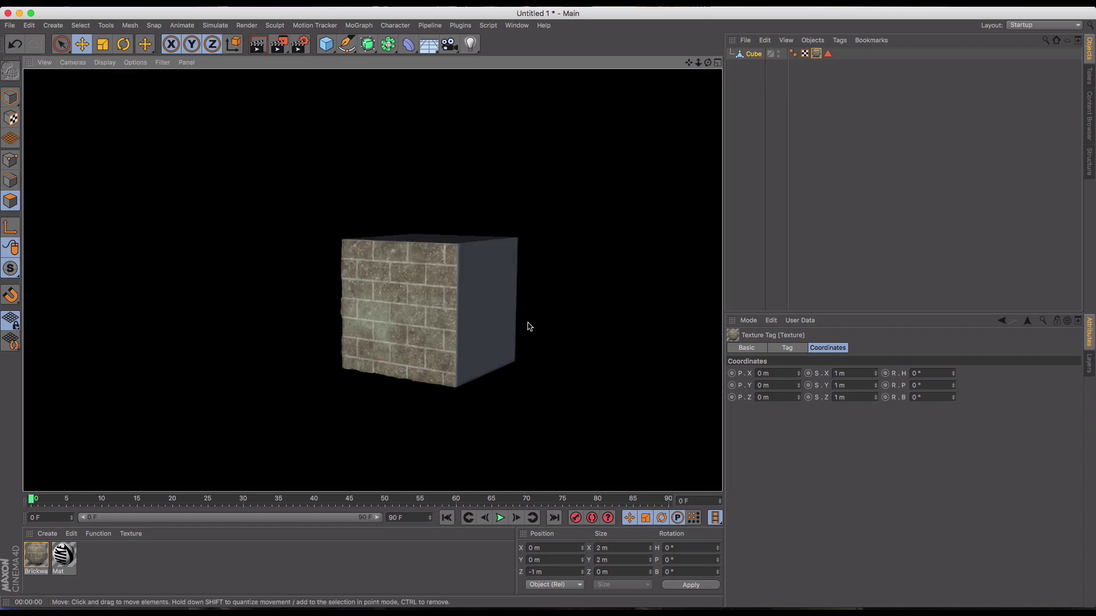
pyautogui.click(607, 311)
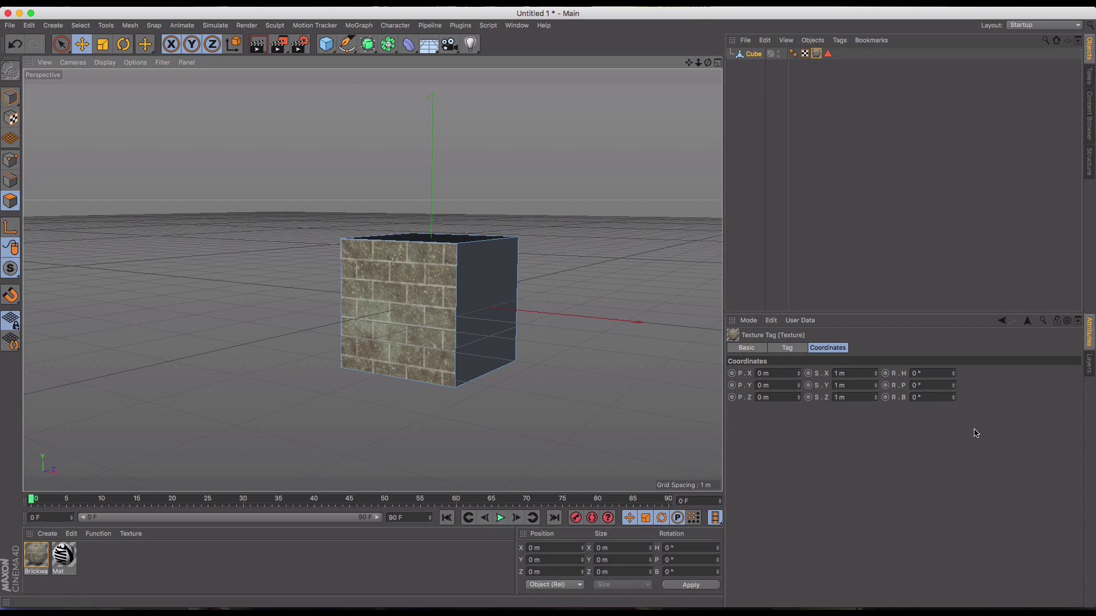
# Try rotating the bricks with texture tag angles H 23°, P 28°, B 14° and object coordinate angles H 29°, P 13°, B 24°
pyautogui.moveTo(953, 386); pyautogui.dragTo(952, 366)
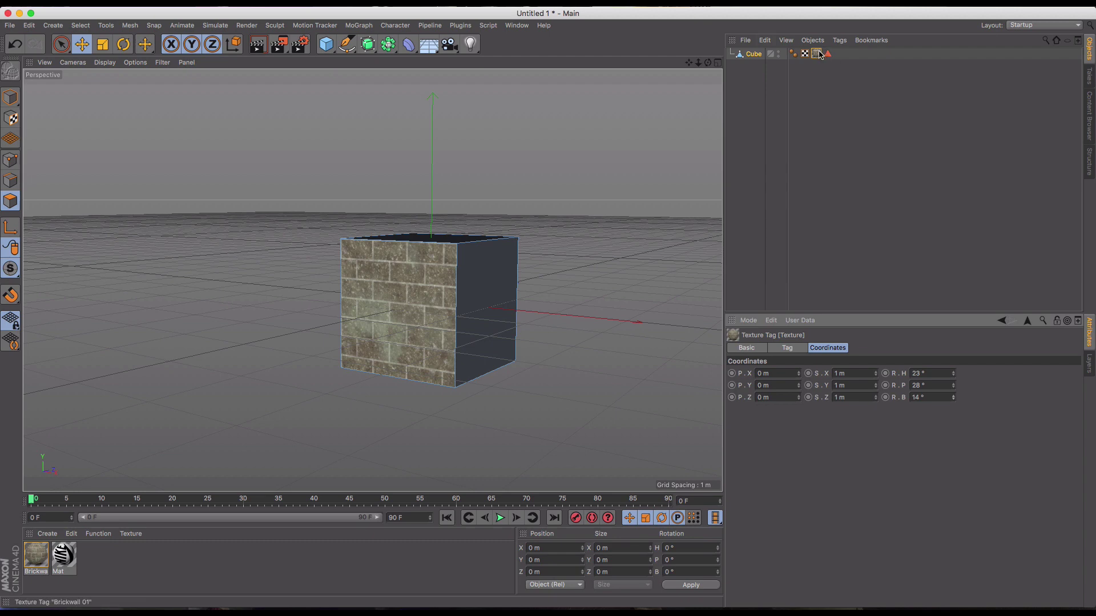
pyautogui.click(791, 348)
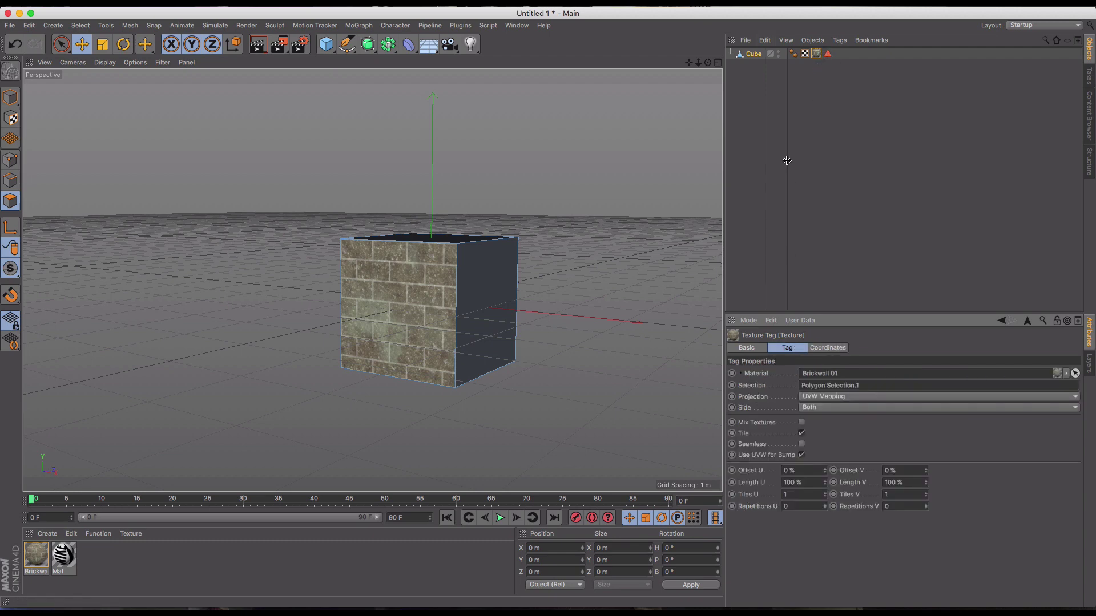
pyautogui.doubleClick(816, 53)
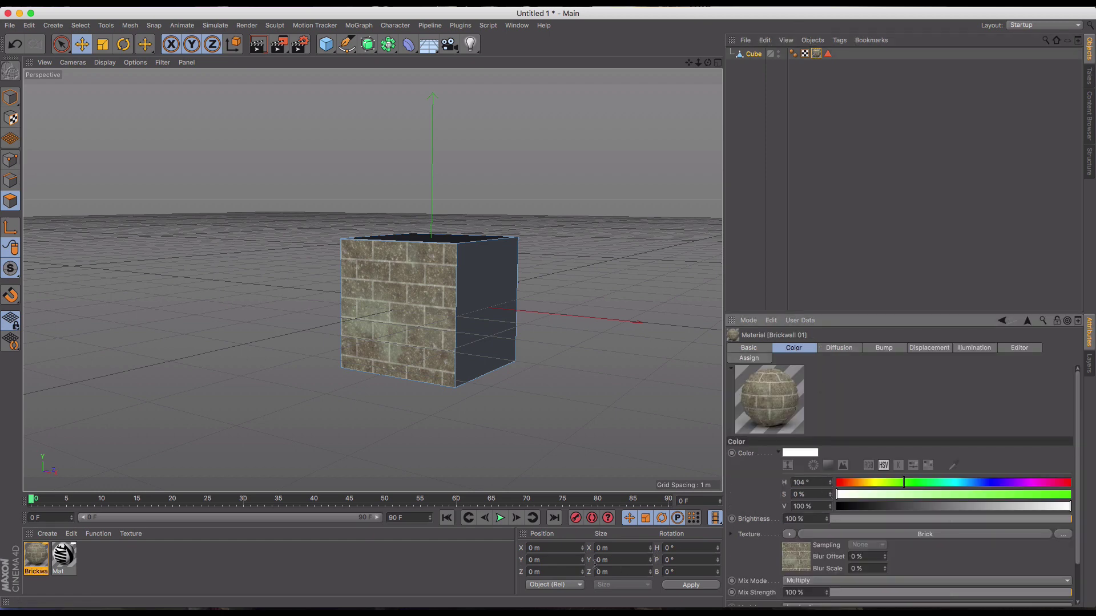
pyautogui.moveTo(718, 548); pyautogui.dragTo(719, 573)
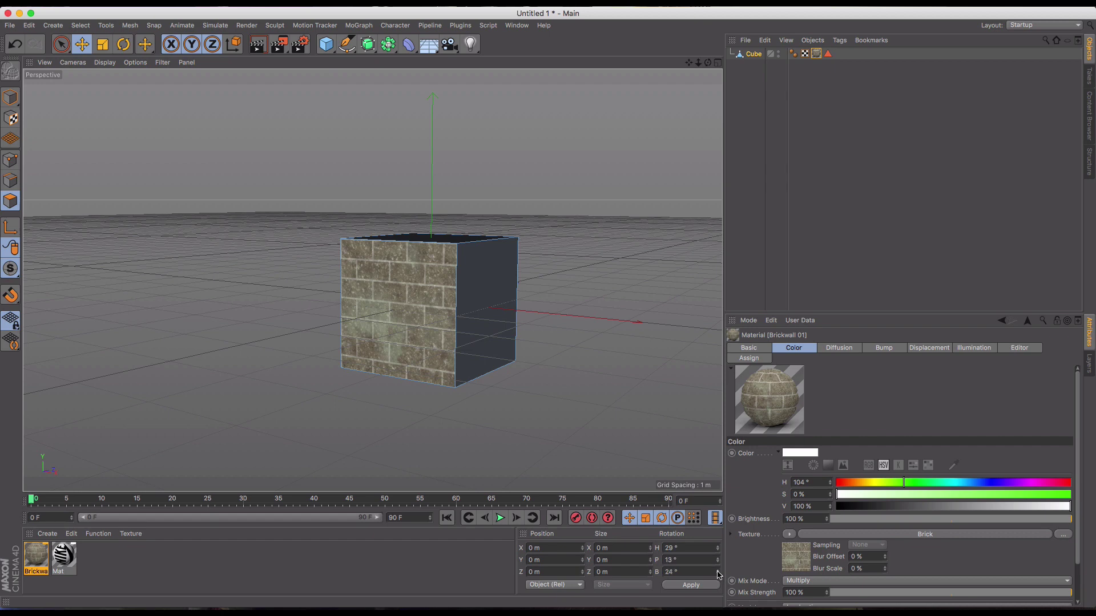
# Wrap the Brick color texture of the Brickwall 01 material in a Layer shader
pyautogui.doubleClick(37, 556)
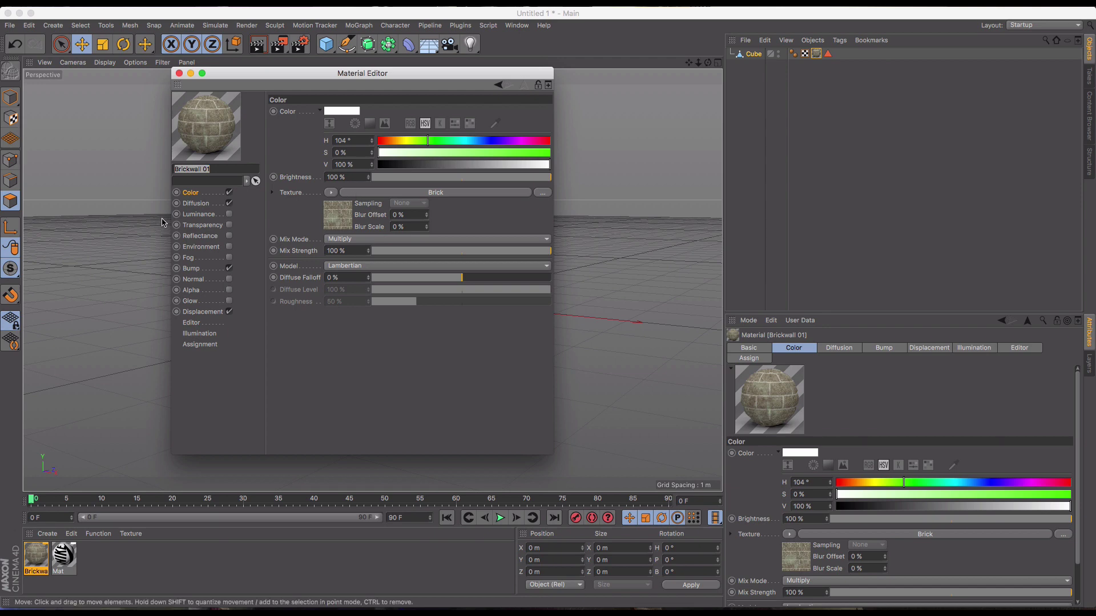
pyautogui.click(332, 194)
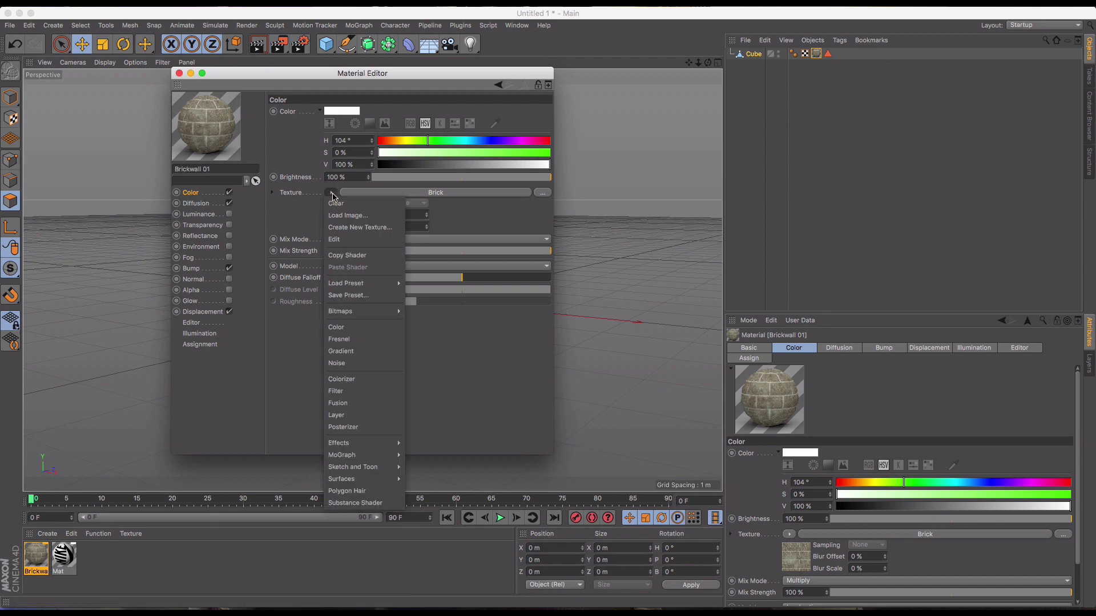
pyautogui.moveTo(351, 488)
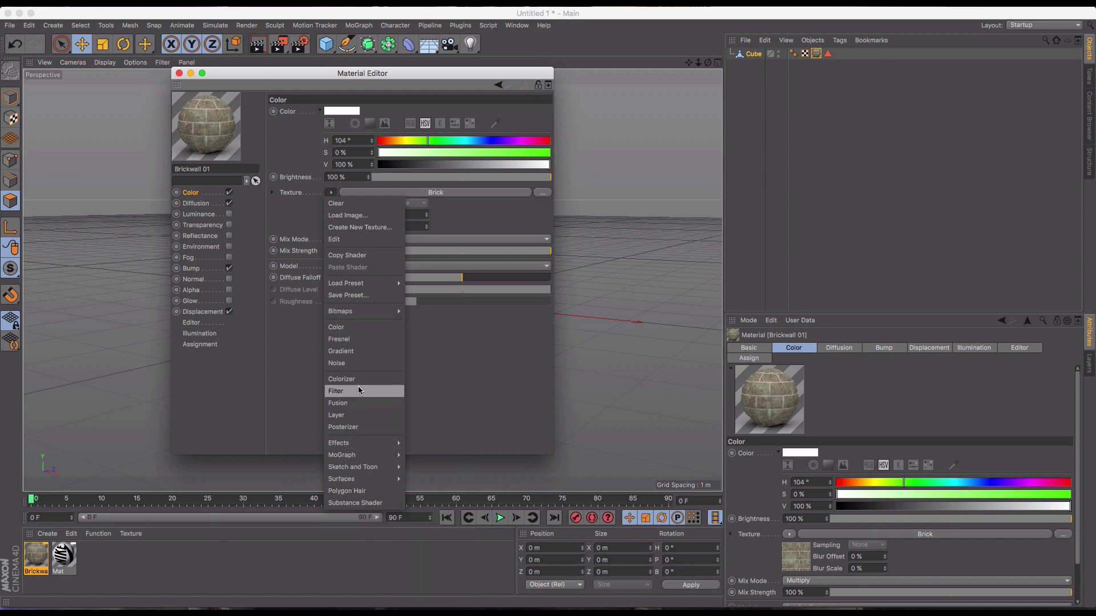
pyautogui.click(340, 415)
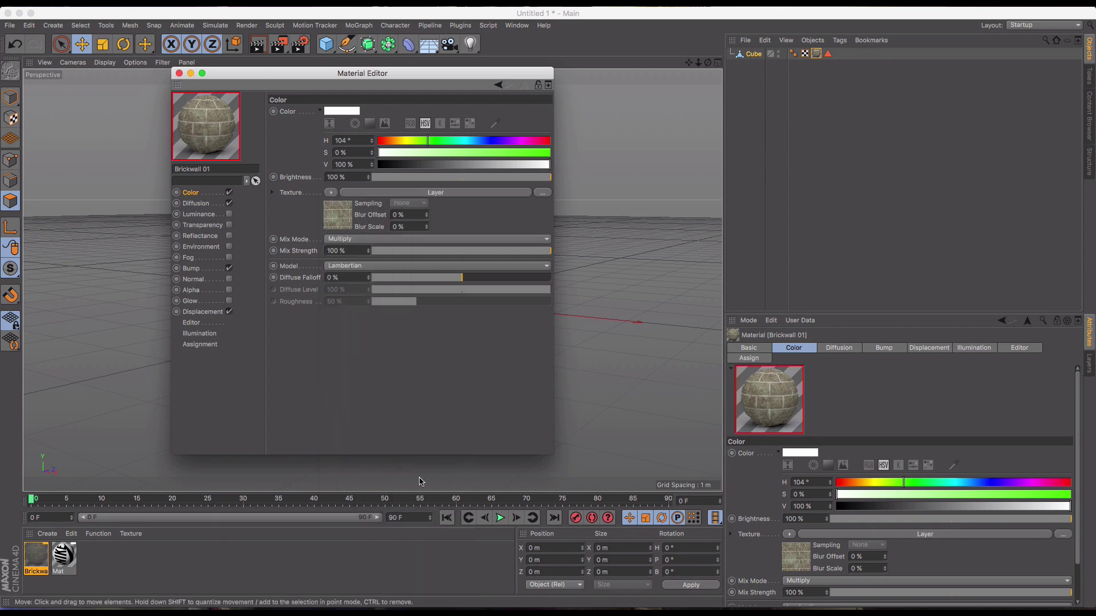
# Add a Transform effect above the Brick layer in the Layer shader and move the Material Editor clear of the cube
pyautogui.click(340, 214)
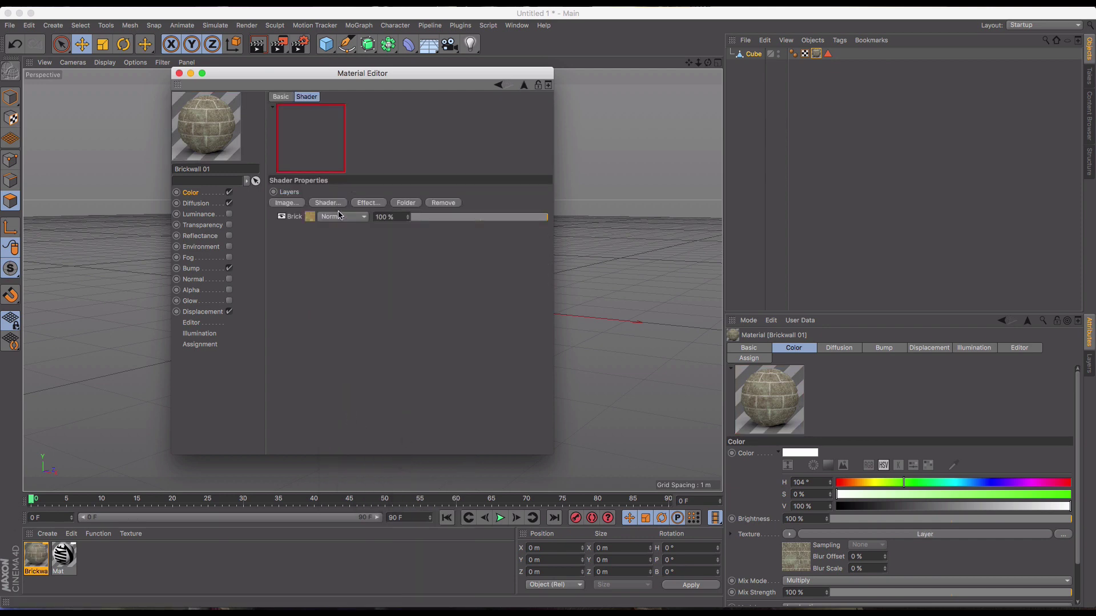
pyautogui.click(369, 203)
pyautogui.click(410, 277)
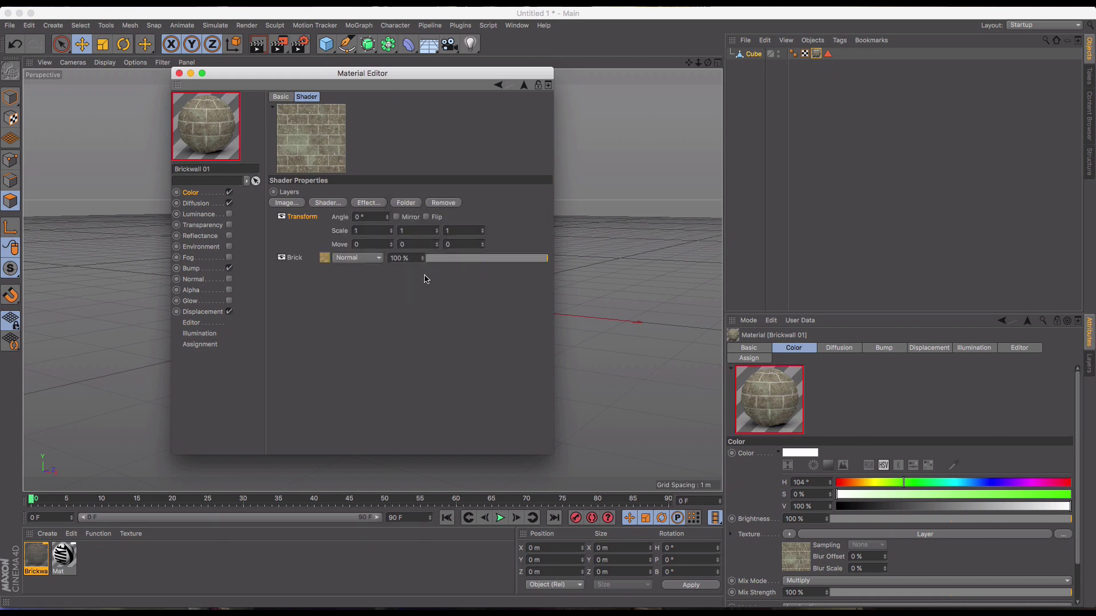
pyautogui.moveTo(356, 72); pyautogui.dragTo(832, 98)
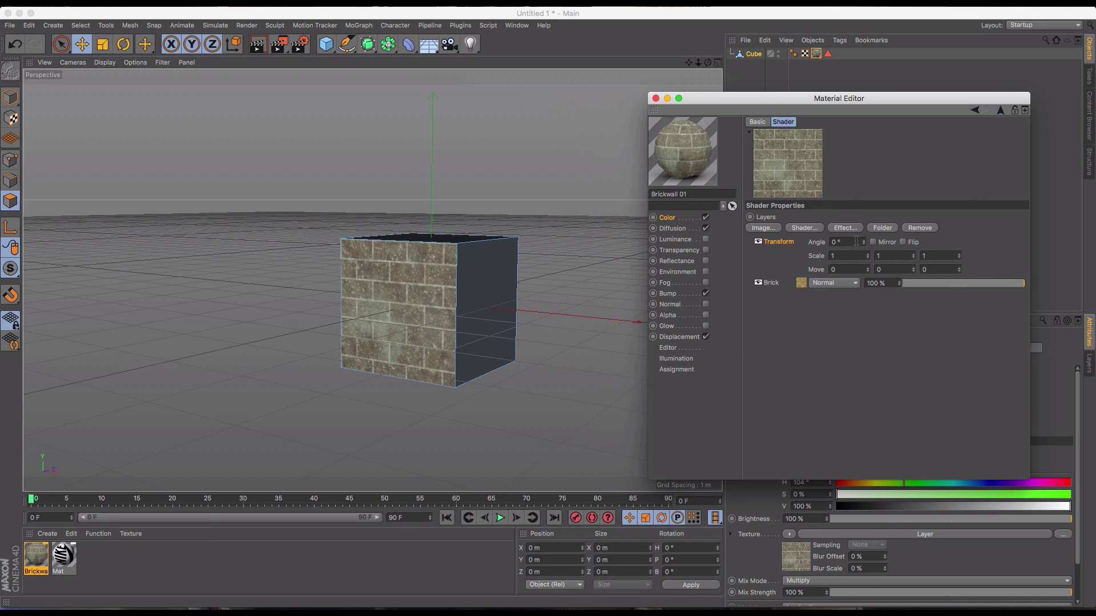
# Try a Transform angle of 19° on the brick texture and reset the angle to 0°
pyautogui.moveTo(863, 239); pyautogui.dragTo(863, 229)
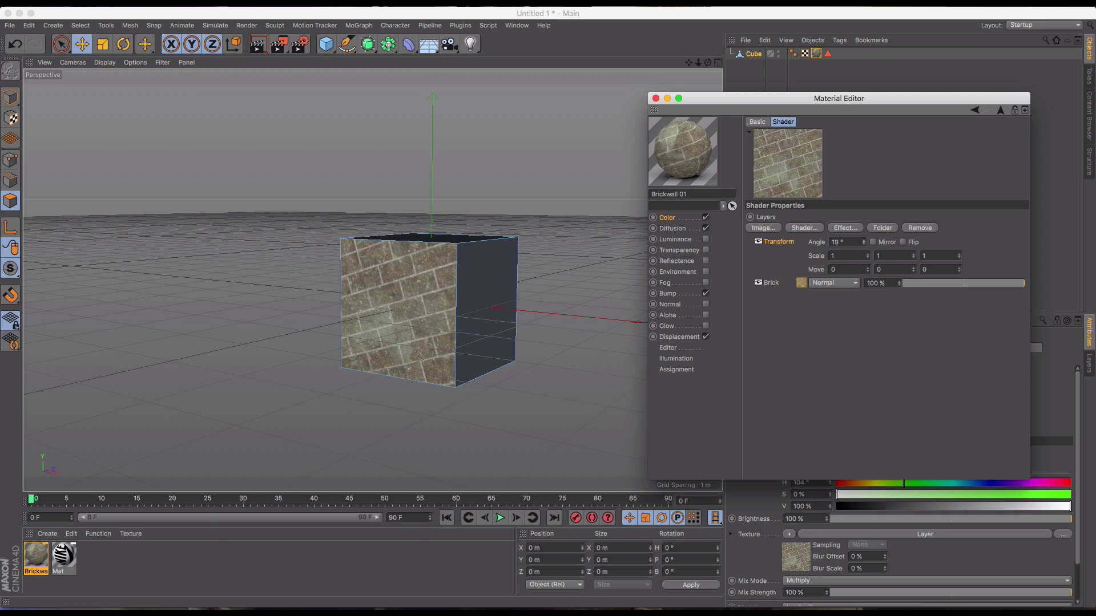
pyautogui.moveTo(863, 242); pyautogui.dragTo(796, 245)
pyautogui.write('0')
pyautogui.press('Return')
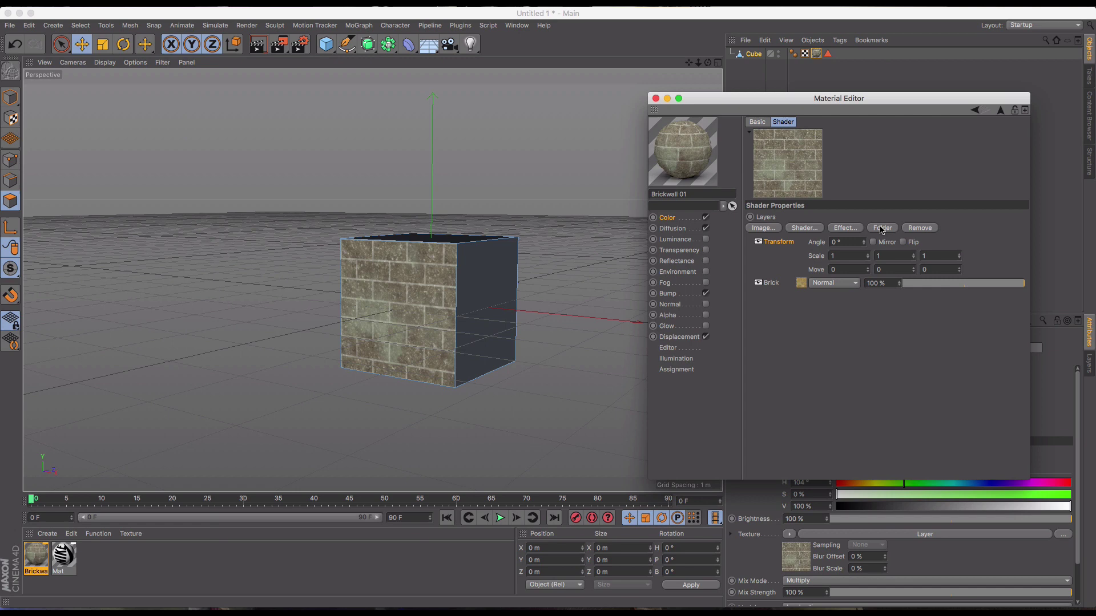
# Toggle the Transform effect's Mirror and Flip options on and back off to test them on the bricks
pyautogui.click(873, 243)
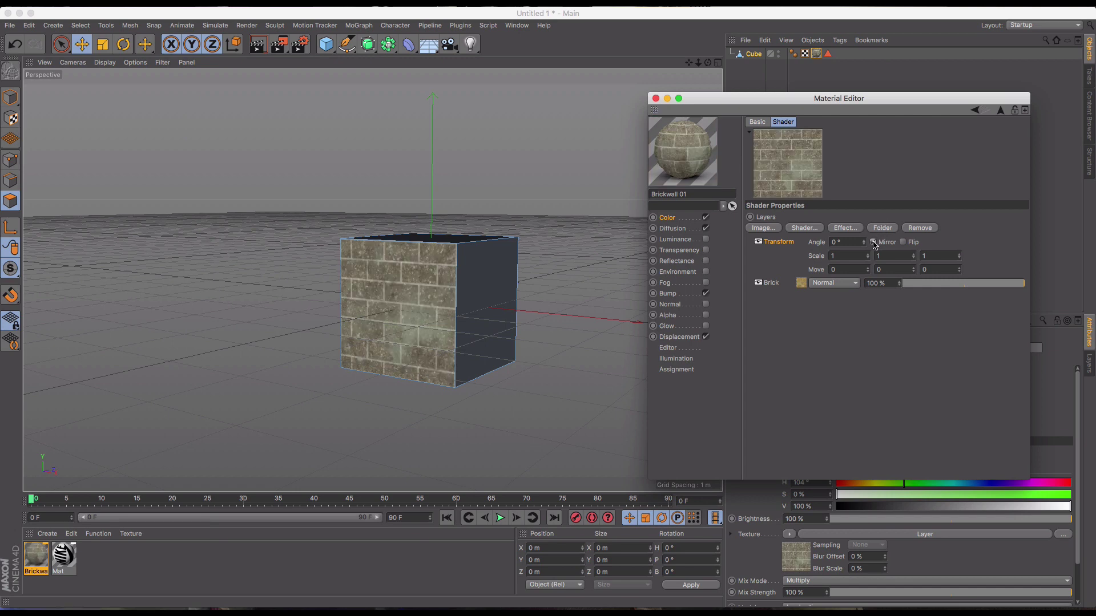
pyautogui.click(874, 243)
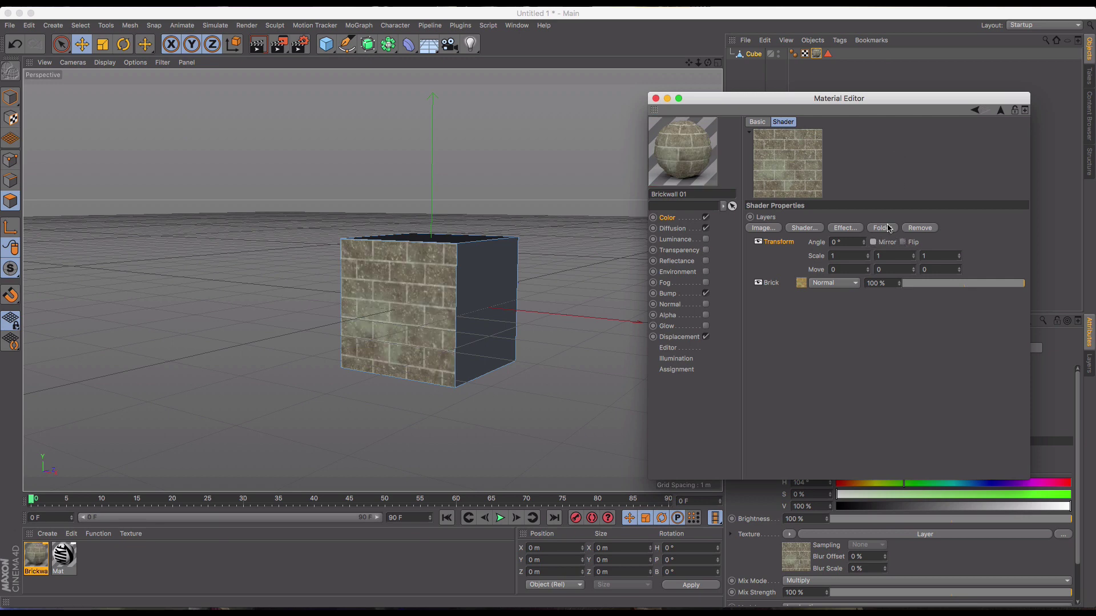
pyautogui.click(902, 243)
pyautogui.click(902, 242)
# Set the Transform effect's first Scale value to 0.76 and first Move value to 0.24, and close the Material Editor
pyautogui.moveTo(867, 253); pyautogui.dragTo(868, 240)
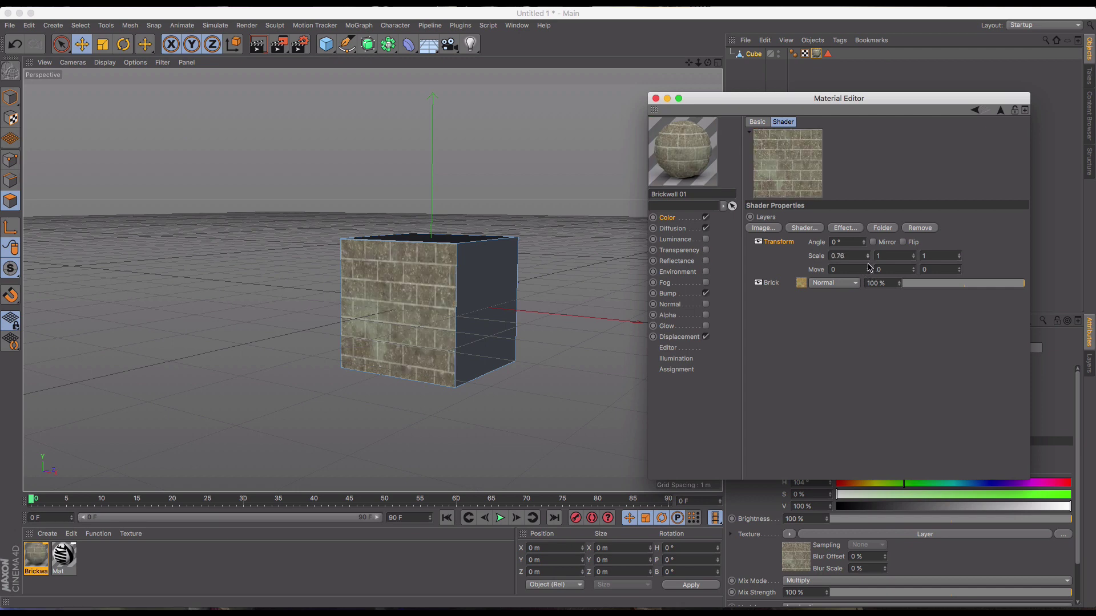
pyautogui.moveTo(868, 267); pyautogui.dragTo(868, 275)
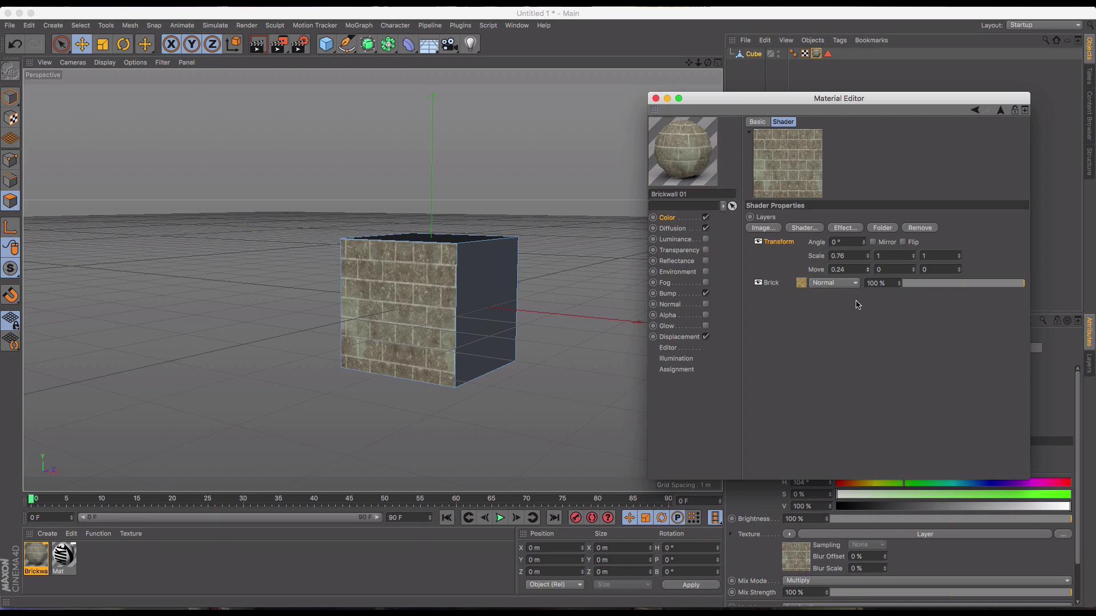
pyautogui.click(655, 98)
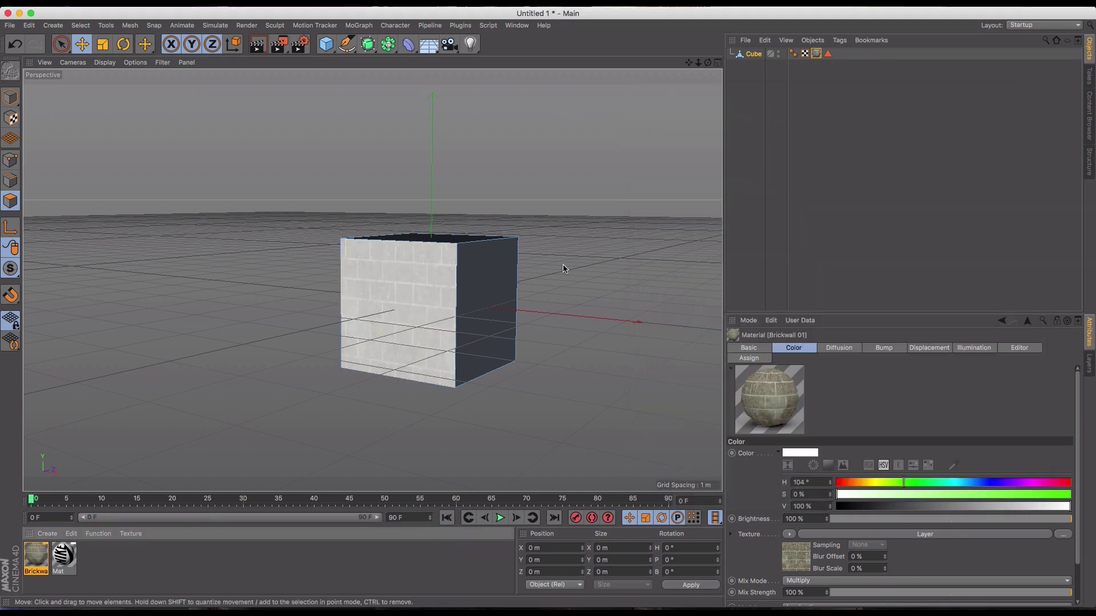
# Delete the cube's Brickwall 01 texture tag and apply the Nike logo material Mat to the whole cube
pyautogui.click(816, 54)
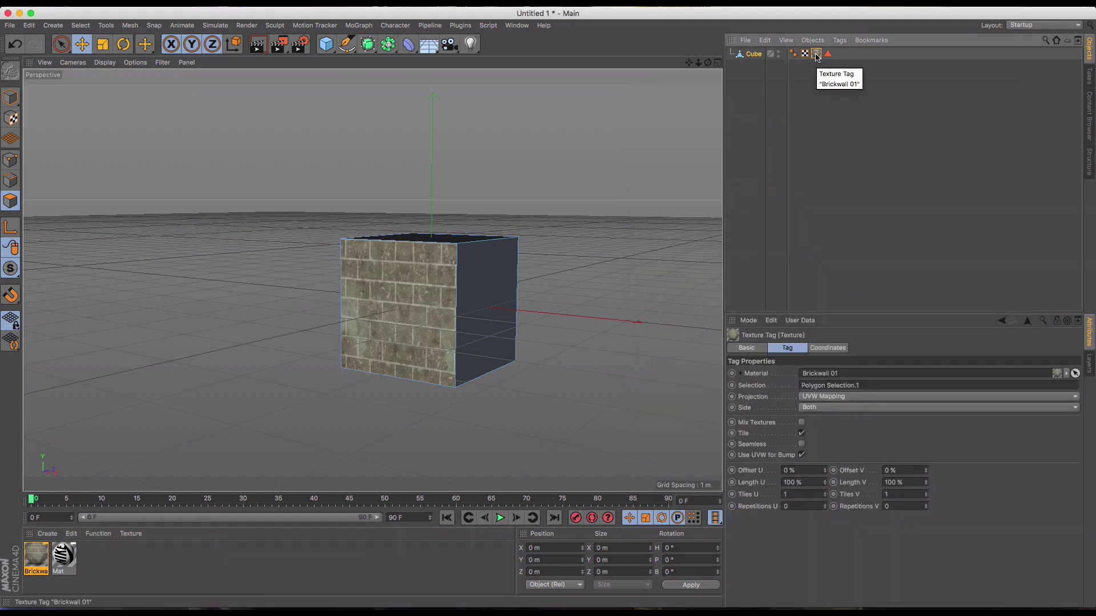
pyautogui.press('Delete')
pyautogui.moveTo(64, 564); pyautogui.dragTo(442, 302)
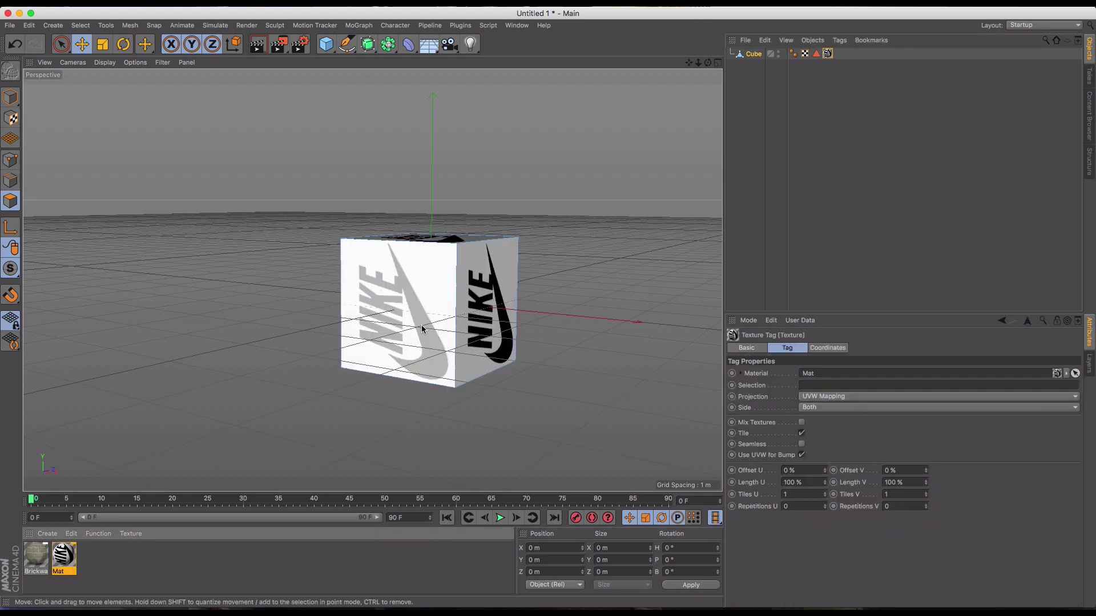
# Open the Layer shader in Mat's color texture and set its Transform angle to 0°
pyautogui.doubleClick(64, 557)
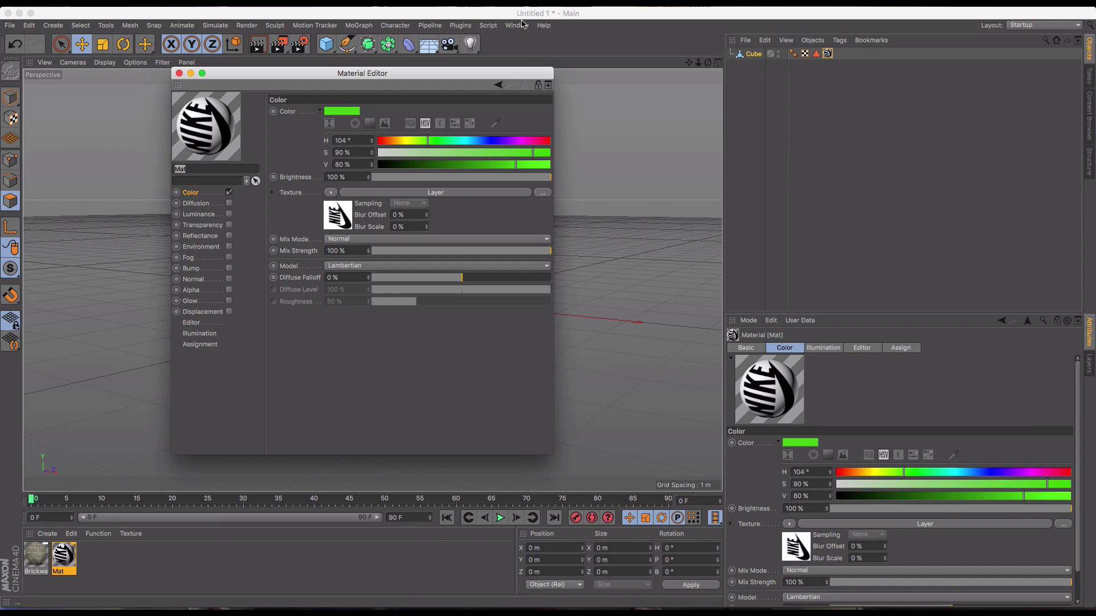
pyautogui.moveTo(416, 73); pyautogui.dragTo(873, 71)
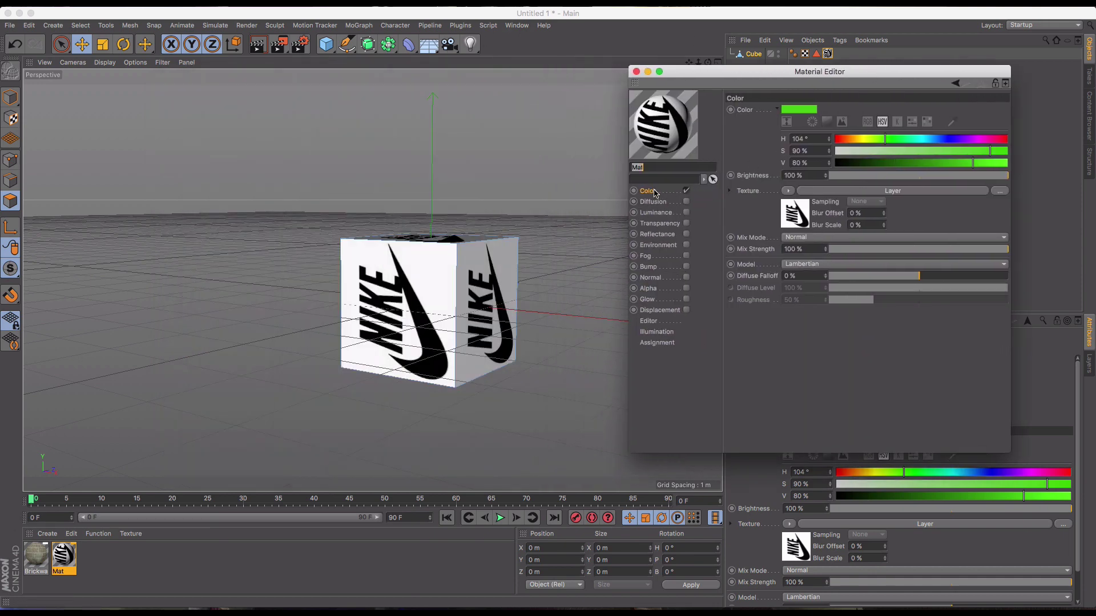
pyautogui.click(793, 213)
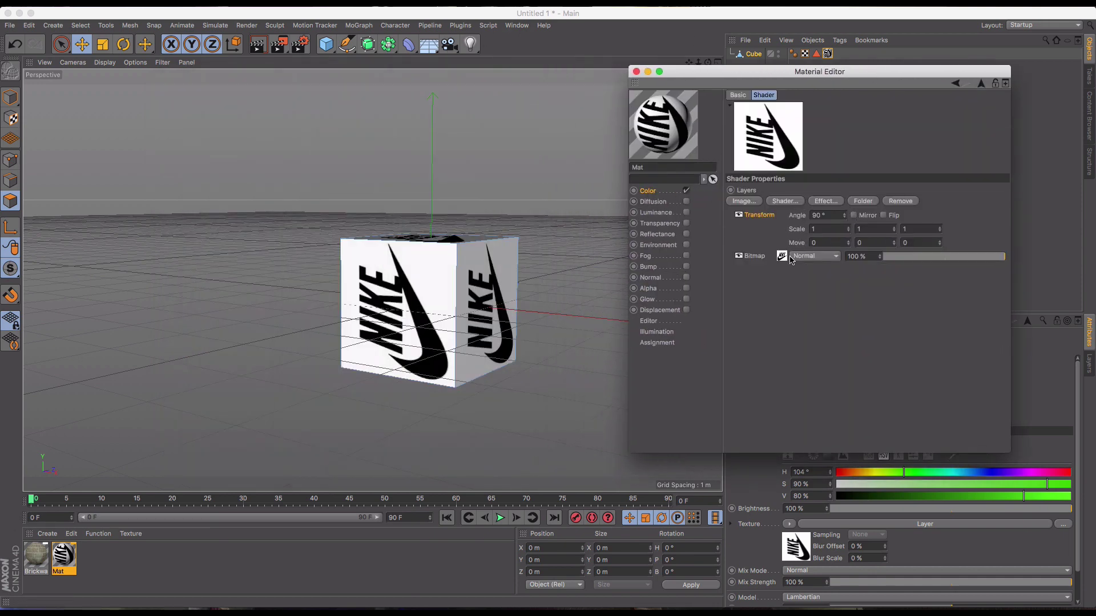
pyautogui.moveTo(824, 215); pyautogui.dragTo(776, 213)
pyautogui.write('0')
pyautogui.press('Return')
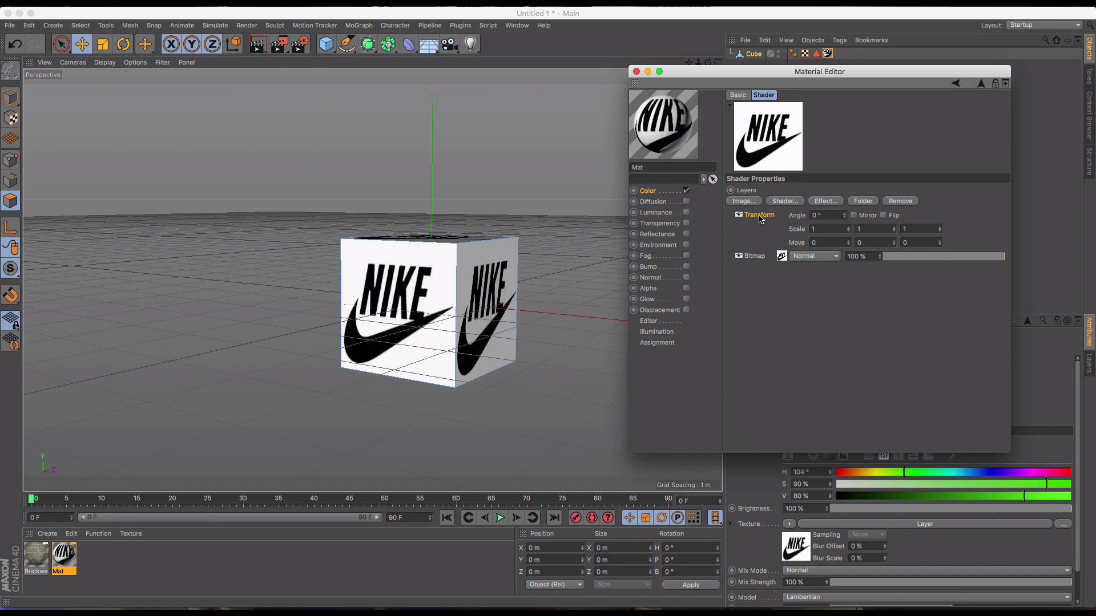
# Set the Transform effect's Angle to 90° to turn the Nike logo on its side
pyautogui.moveTo(833, 215); pyautogui.dragTo(760, 221)
pyautogui.write('90')
pyautogui.press('Return')
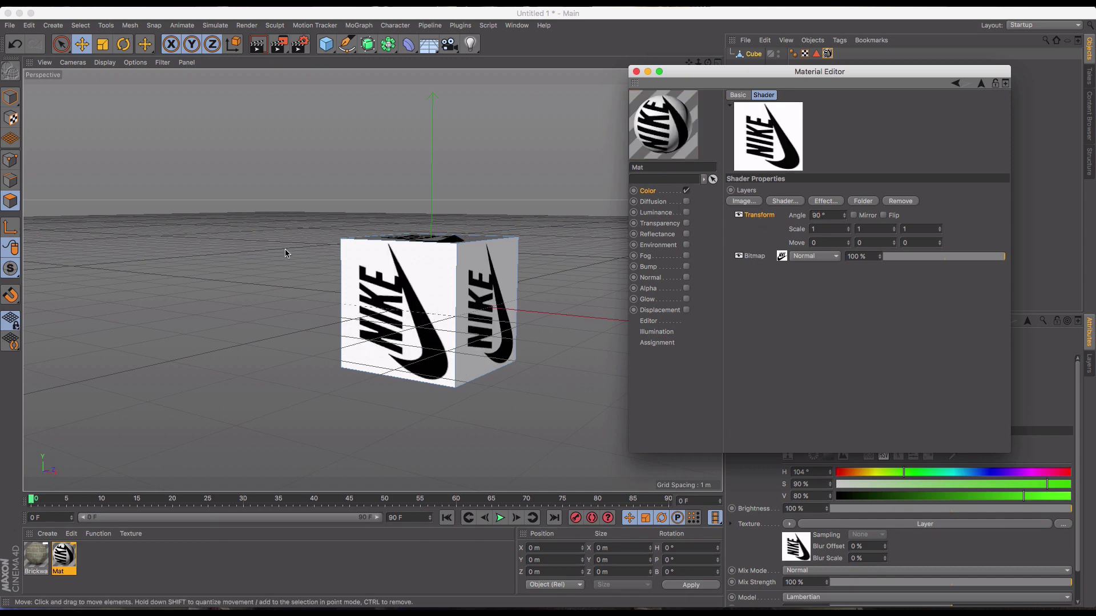
# Switch to Model mode and scale the cube along the Y axis to a height of about 4.47 m
pyautogui.click(10, 97)
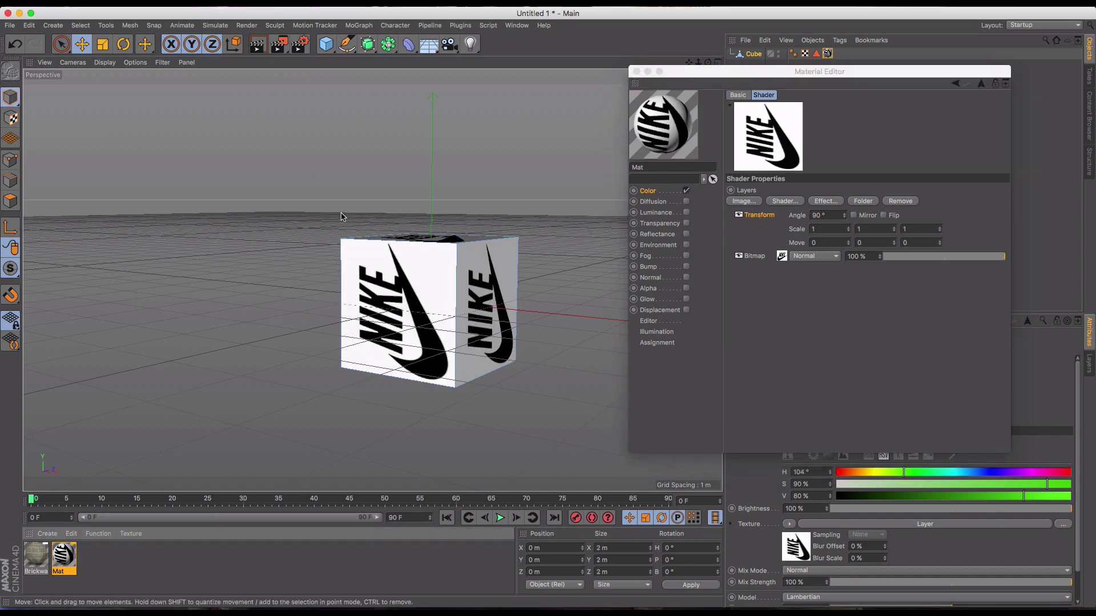
pyautogui.click(444, 276)
pyautogui.press('t')
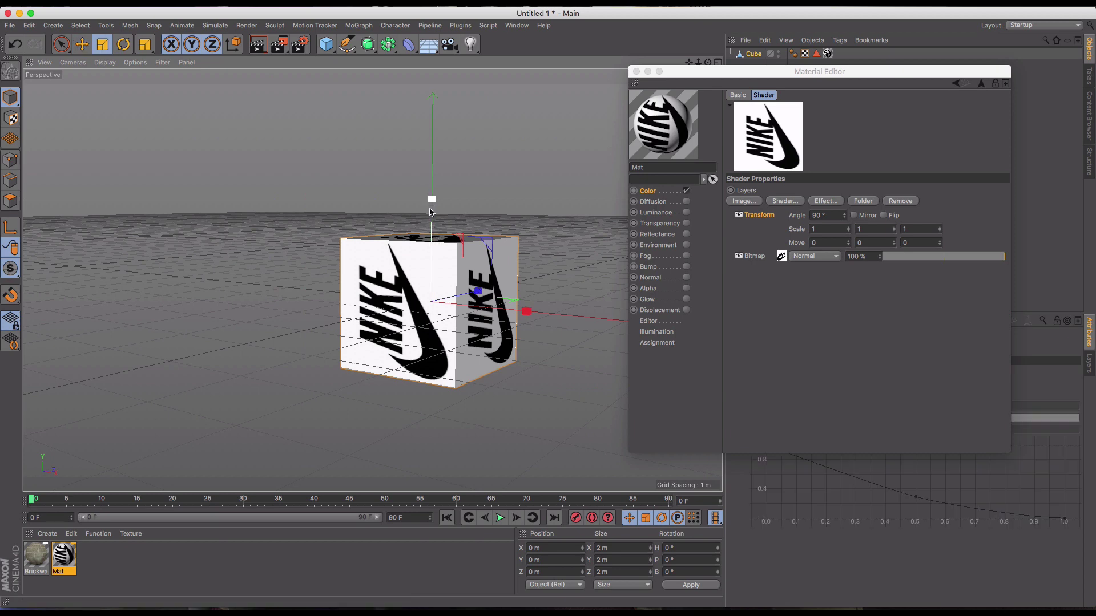
pyautogui.moveTo(431, 200); pyautogui.dragTo(430, 74)
# Move the stretched cube up along the Y axis to about 1.94 m
pyautogui.press('e')
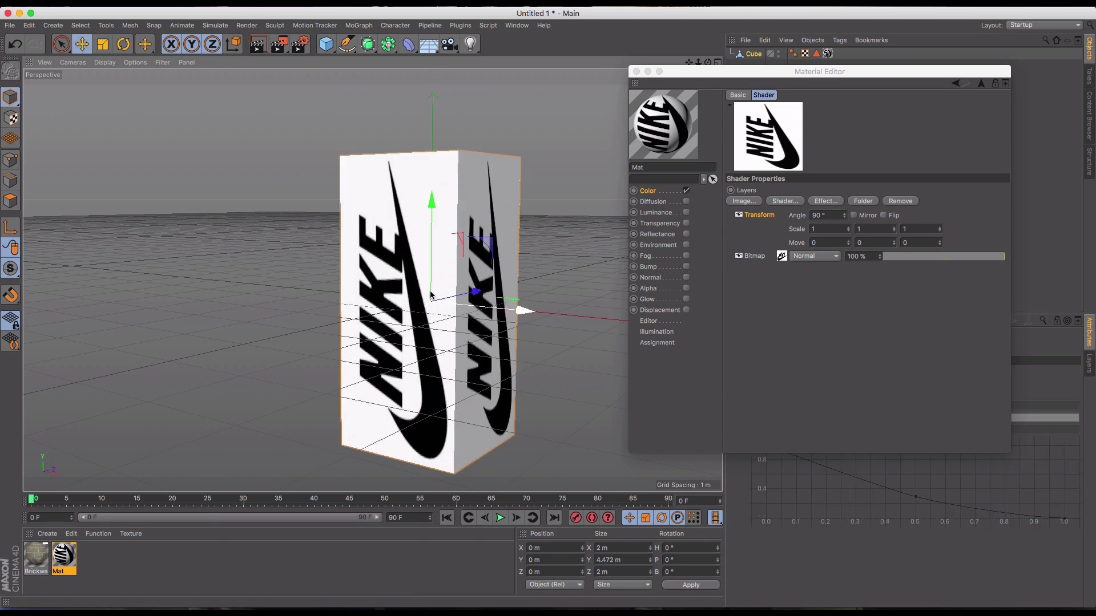
pyautogui.moveTo(434, 208); pyautogui.dragTo(435, 83)
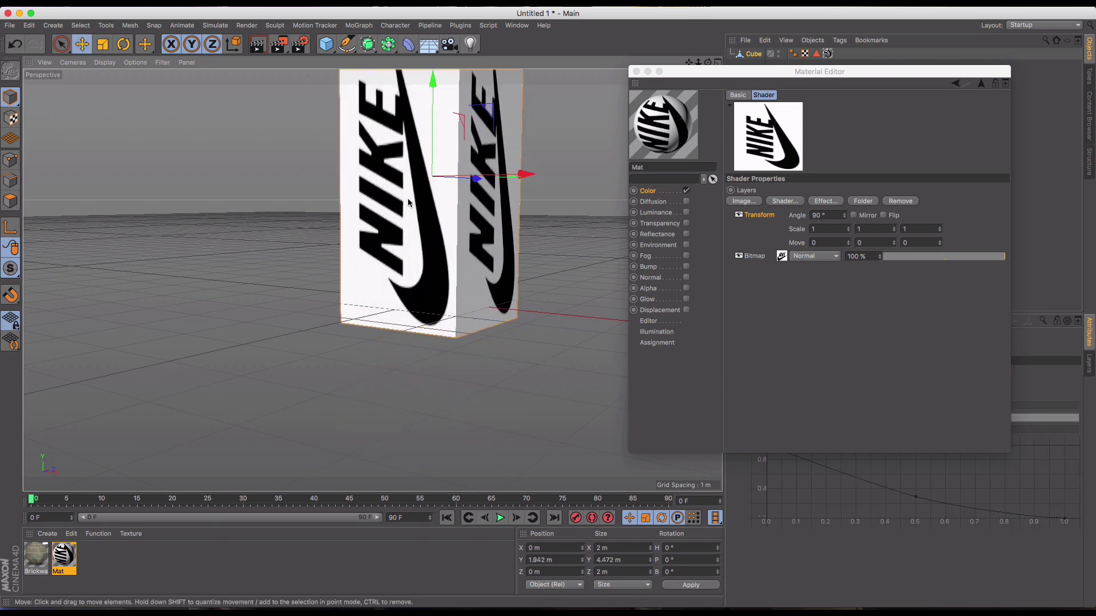
pyautogui.keyDown('alt'); pyautogui.moveTo(409, 203); pyautogui.dragTo(415, 309, button='middle'); pyautogui.keyUp('alt')
pyautogui.moveTo(415, 310)
pyautogui.keyDown('alt'); pyautogui.mouseDown()
pyautogui.moveTo(298, 328)
pyautogui.moveTo(415, 307)
pyautogui.mouseUp(); pyautogui.keyUp('alt')
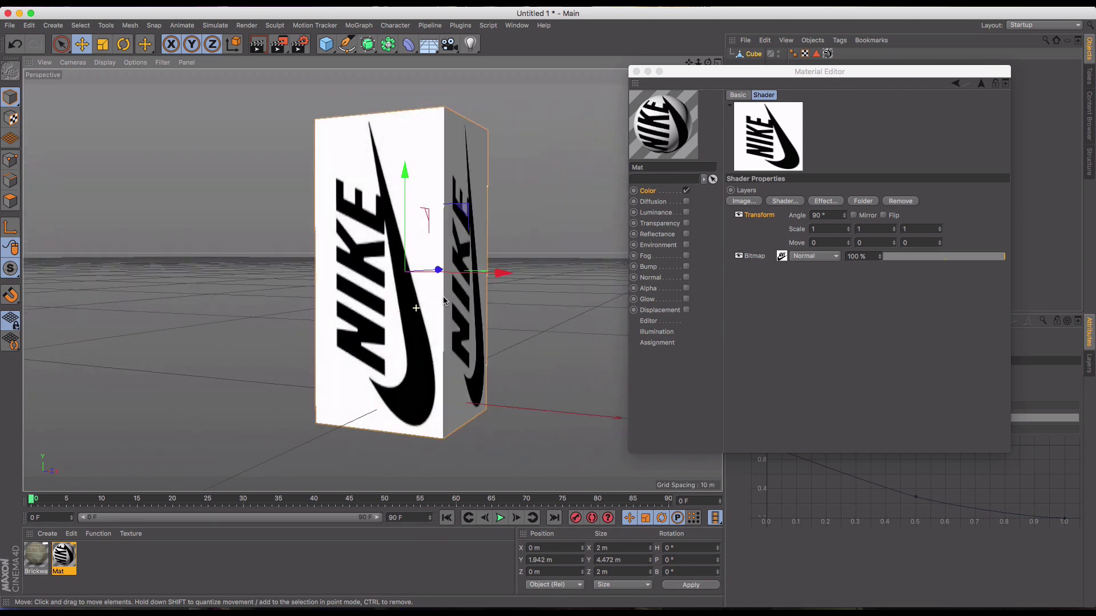